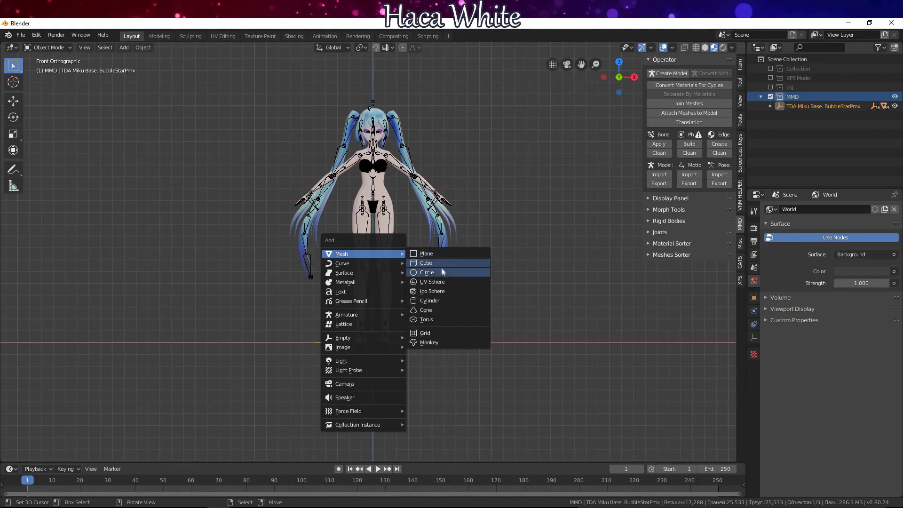
- Add a cylinder mesh around Miku and adjust its cap fill settings to form the dress
left_click(441, 299)
left_click(51, 450)
left_click(122, 372)
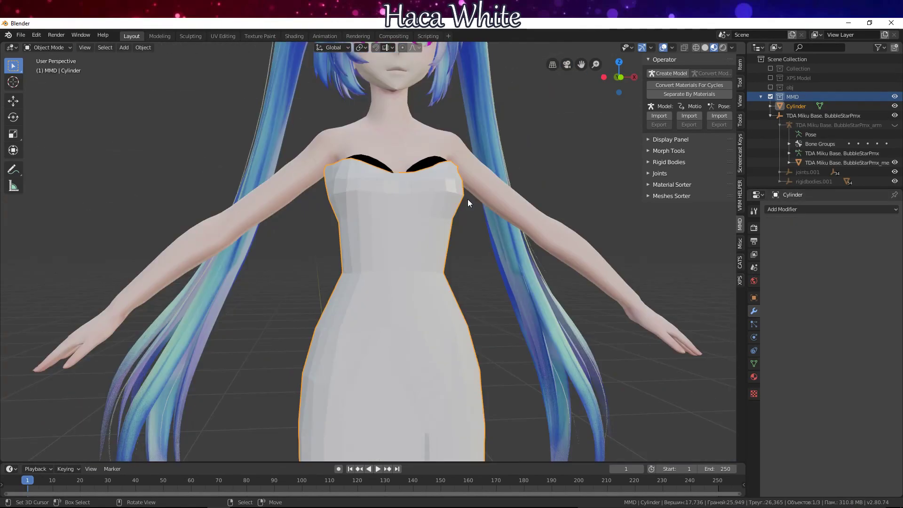
- Transfer vertex groups from Miku's body mesh onto the dress and apply the Data Transfer modifier
left_click(883, 252)
left_click(771, 265)
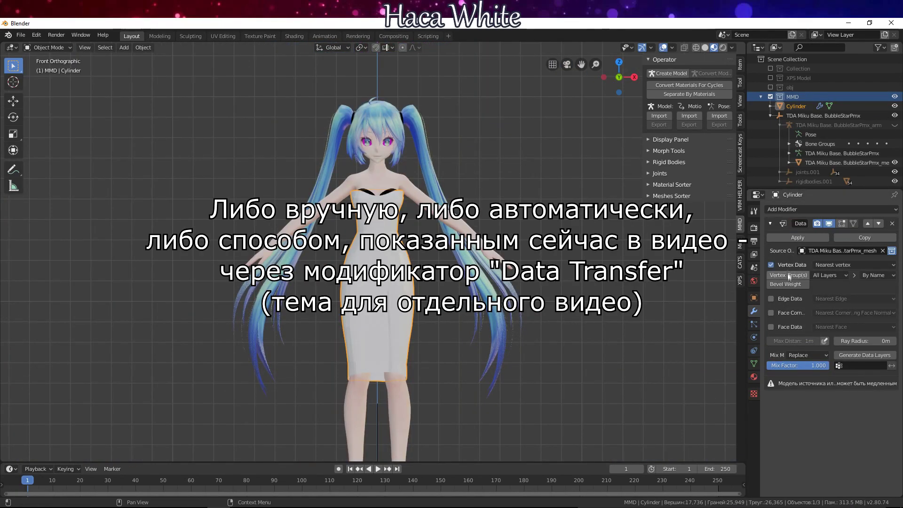
left_click(866, 355)
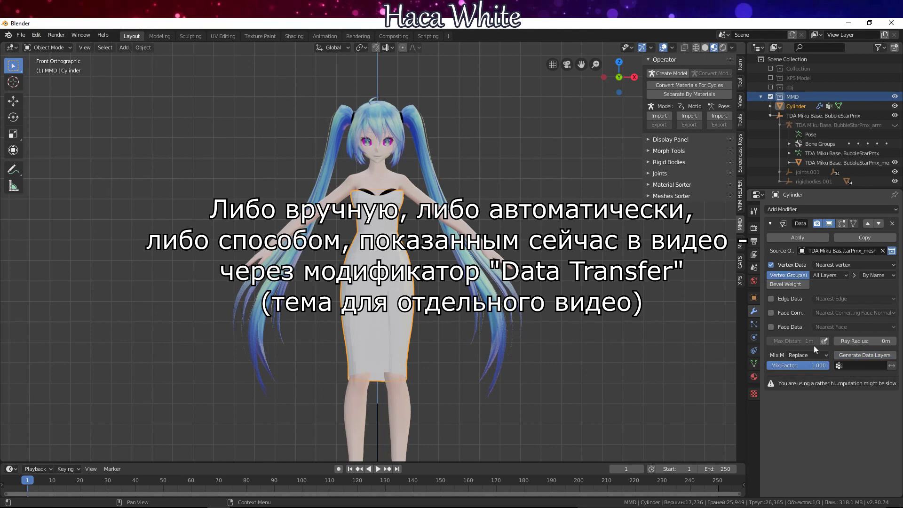
left_click(792, 237)
left_click(792, 208)
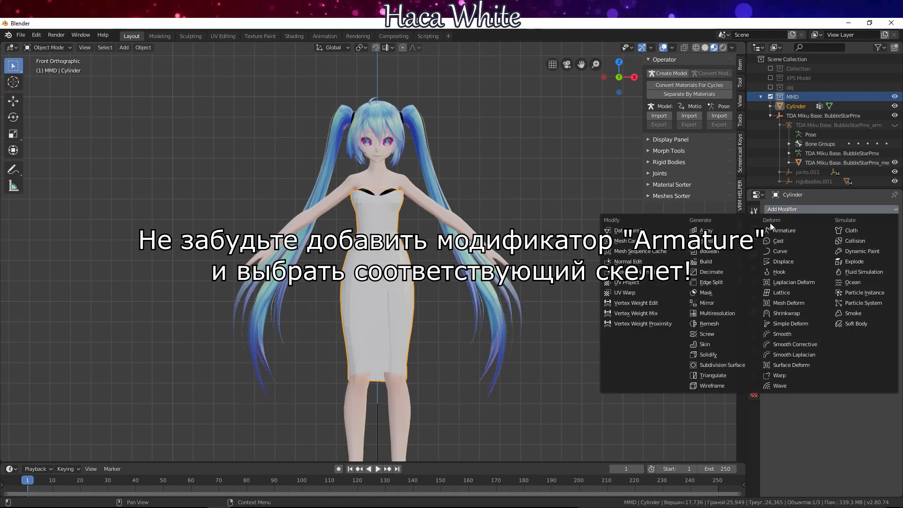
- Add an Armature modifier to the dress, test-bend the upper body, then attach it to Miku's model
left_click(775, 230)
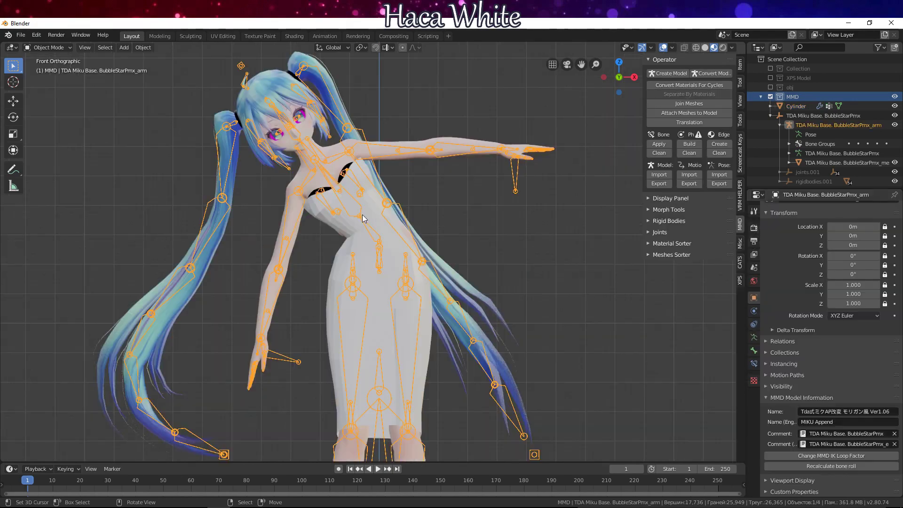
key("ctrl+Tab")
left_click(369, 219)
left_click_drag(372, 219, 442, 350)
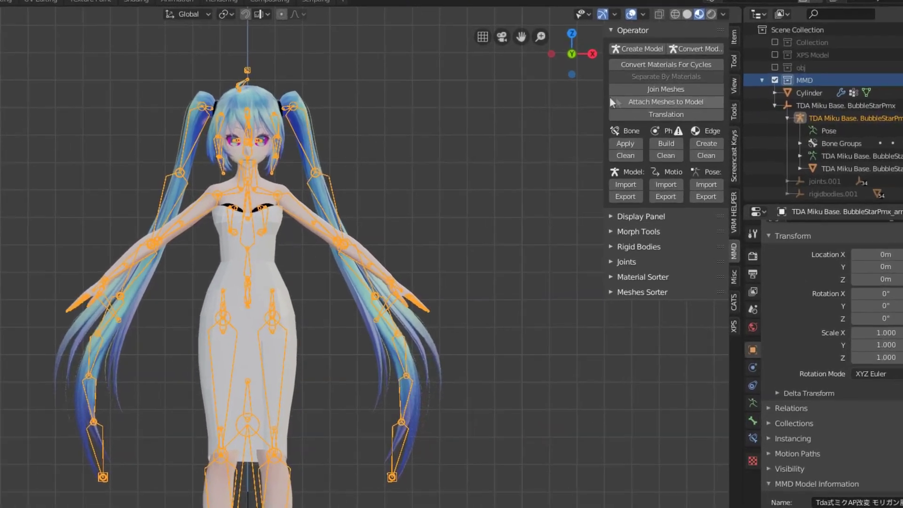
left_click(676, 102)
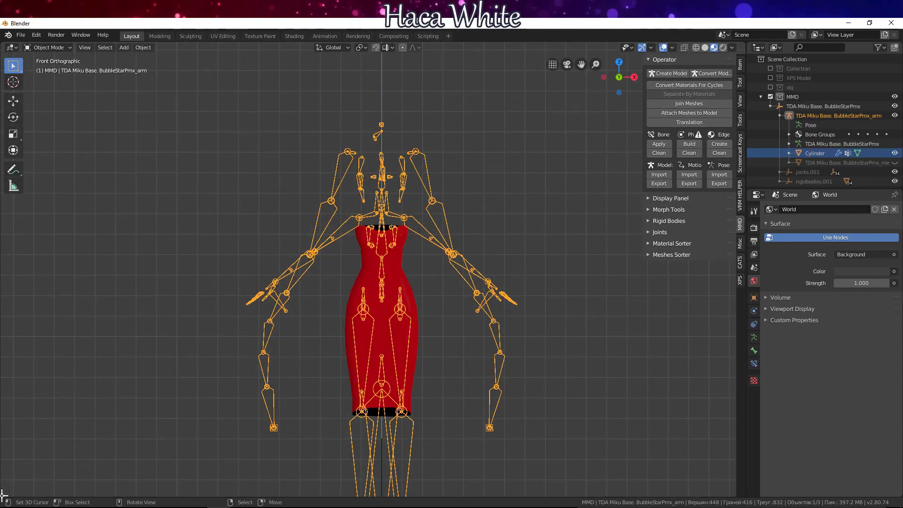
- Split off a left area, make it a widened Text Editor, and create a new text
left_click_drag(87, 493, 121, 493)
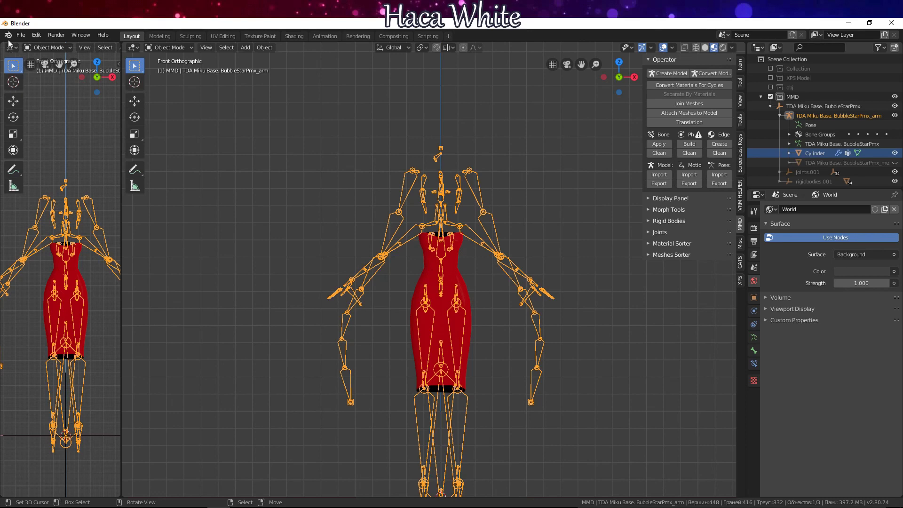
left_click(11, 48)
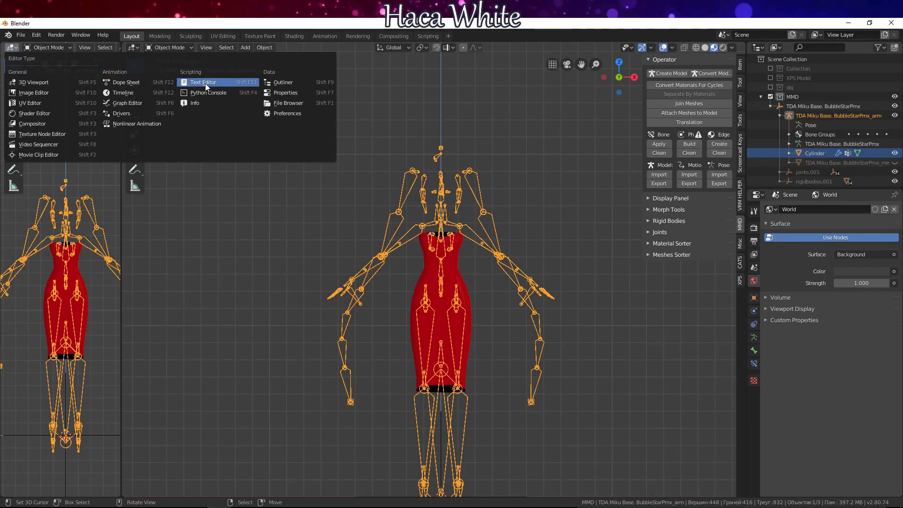
left_click(203, 82)
left_click_drag(121, 47, 252, 47)
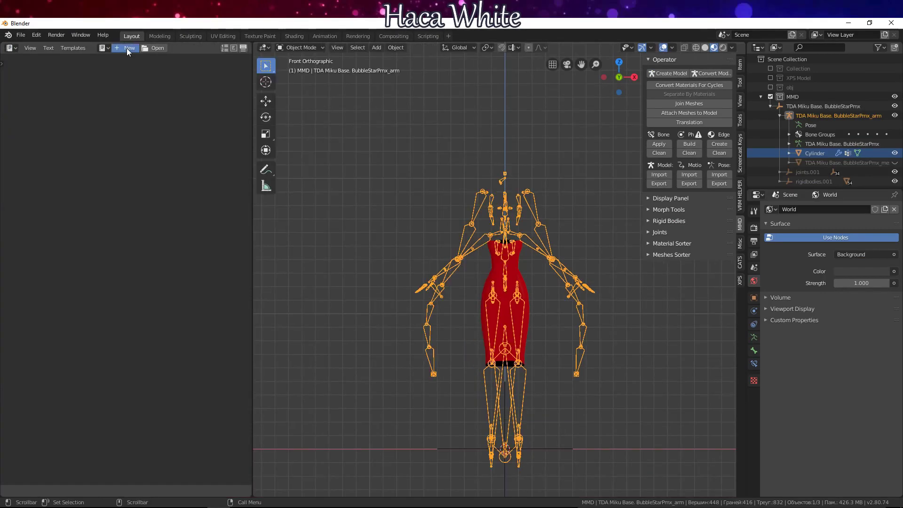
left_click(162, 47)
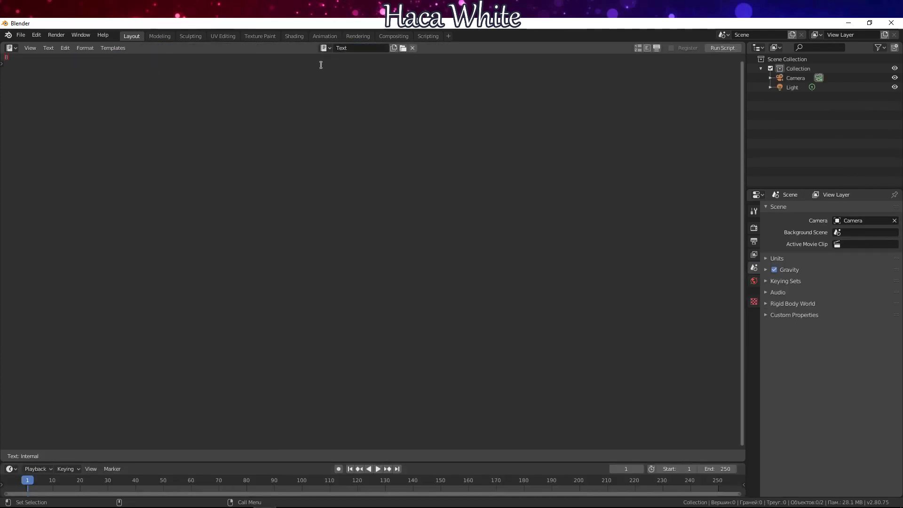
- Write the note 'Вы можете скачать скрипт' and pick readme.txt via the View menu
type("Вы можете скачать скрипт")
left_click(31, 48)
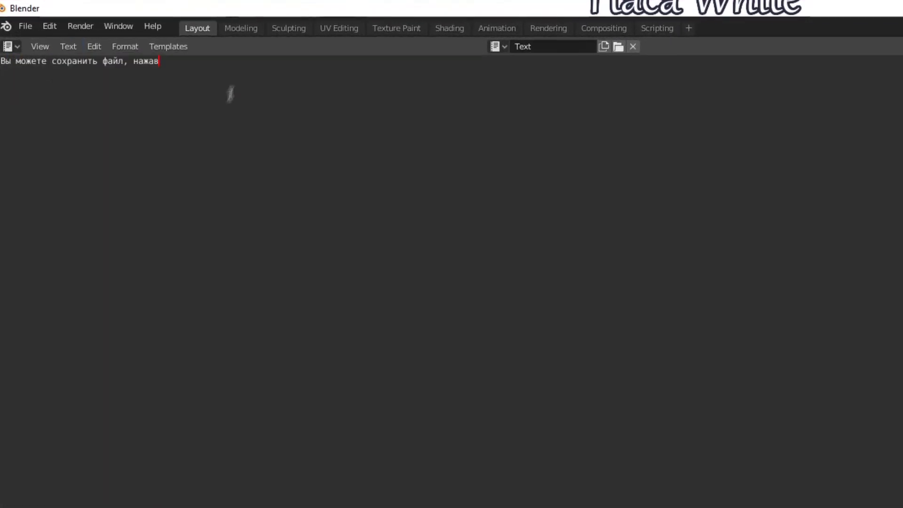
type("S")
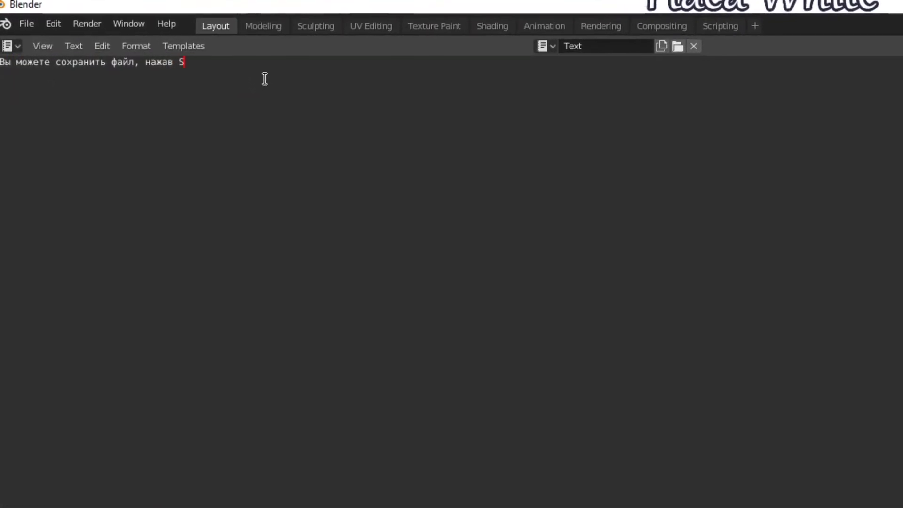
type("hift+C")
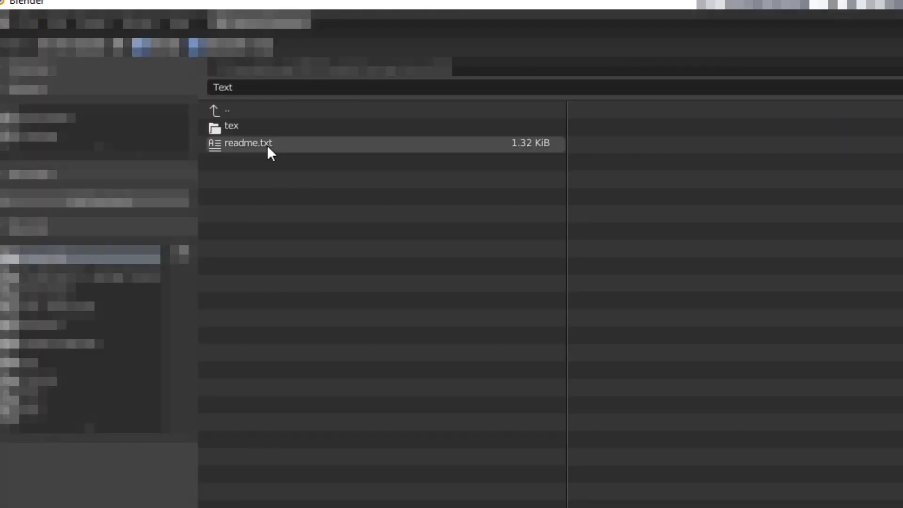
left_click(256, 142)
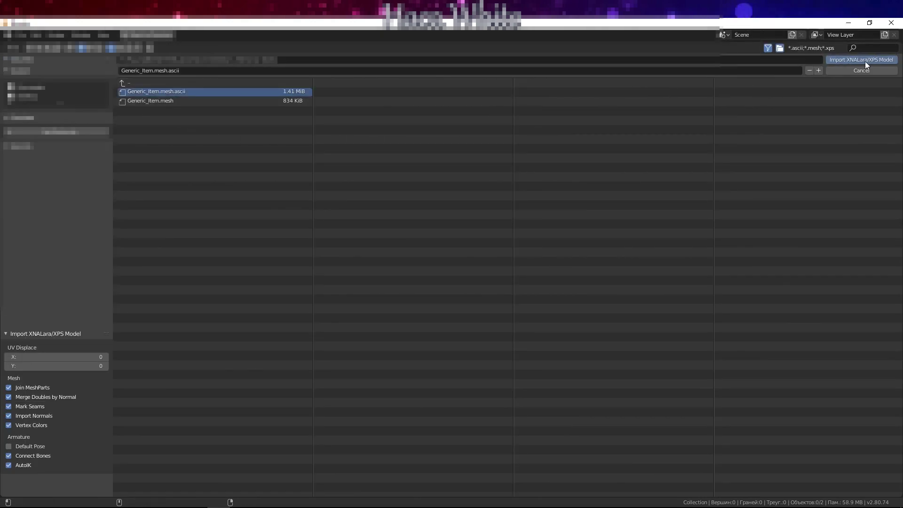
- Import the XPS model, test a leg bone, and convert it to MMD with Diffuse ambient source
left_click(863, 59)
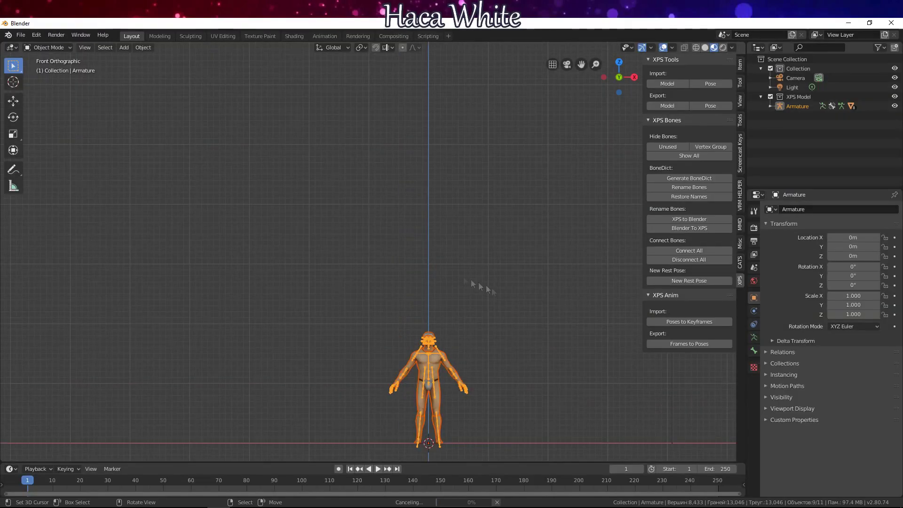
key("g")
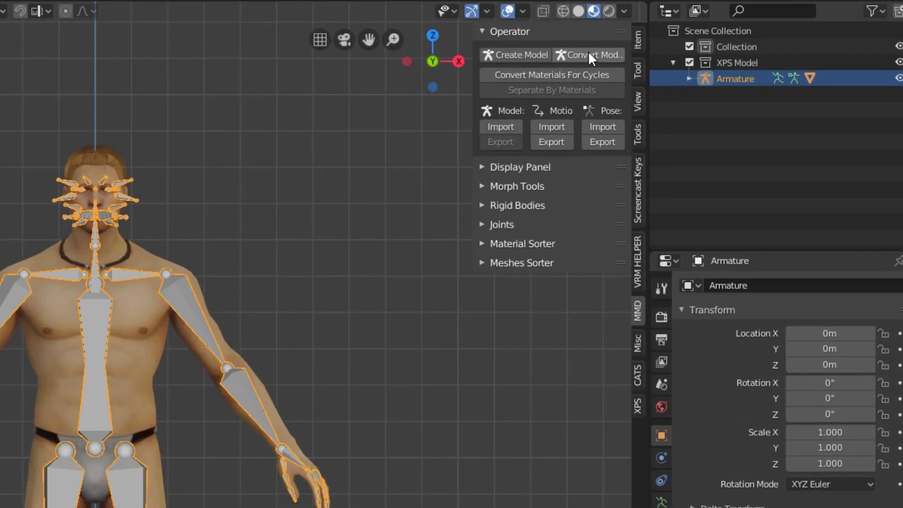
left_click(588, 51)
left_click(626, 72)
left_click(612, 90)
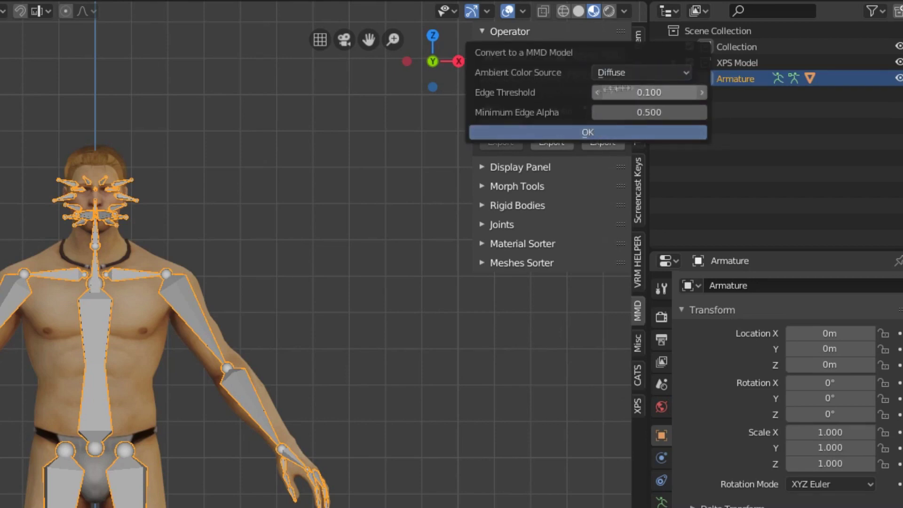
left_click(632, 132)
- Run CATS Fix Model to clean up the bones and scale, orbiting to inspect
mouse_move(470, 179)
middle_mouse_down()
mouse_move(527, 191)
mouse_move(481, 210)
middle_mouse_up()
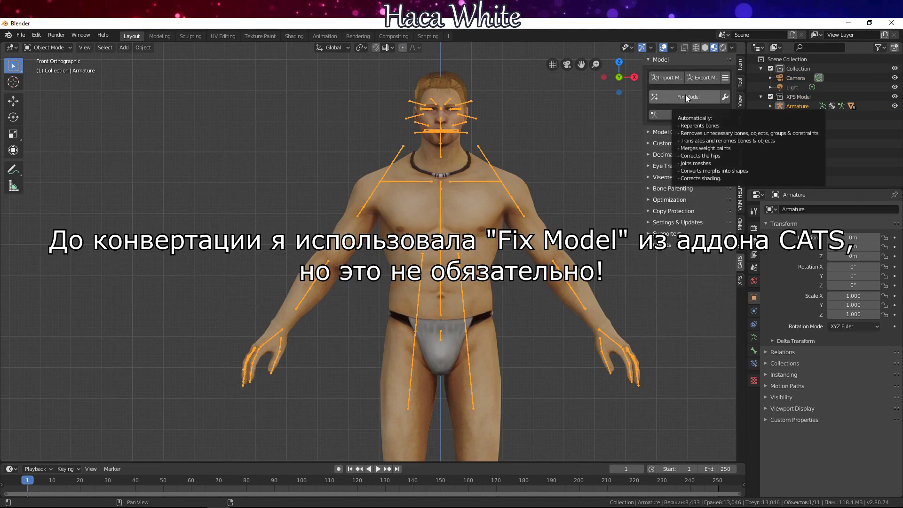
left_click(687, 97)
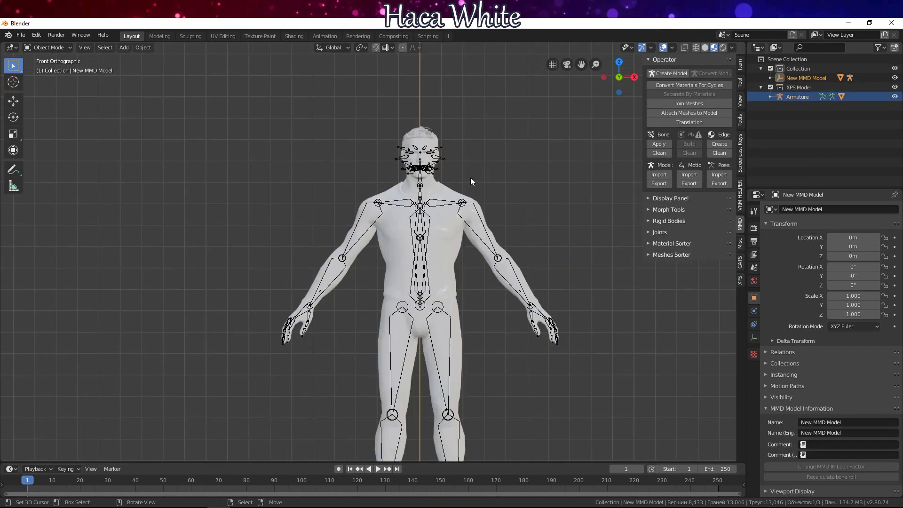
mouse_move(471, 181)
middle_mouse_down()
mouse_move(532, 219)
mouse_move(492, 221)
mouse_move(481, 211)
middle_mouse_up()
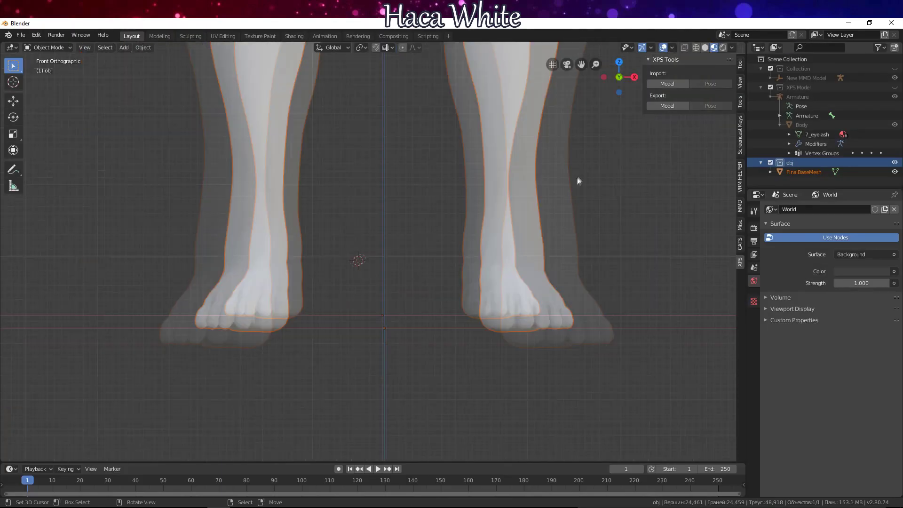
- Scale the body to about 0.871 and create MMD model root 'Chel' at scale 0.10
key("F9")
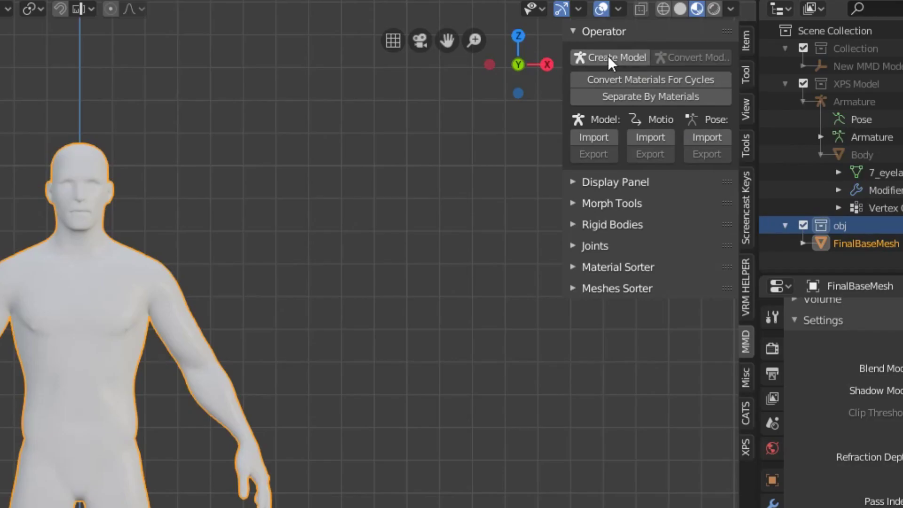
left_click(608, 55)
left_click(701, 80)
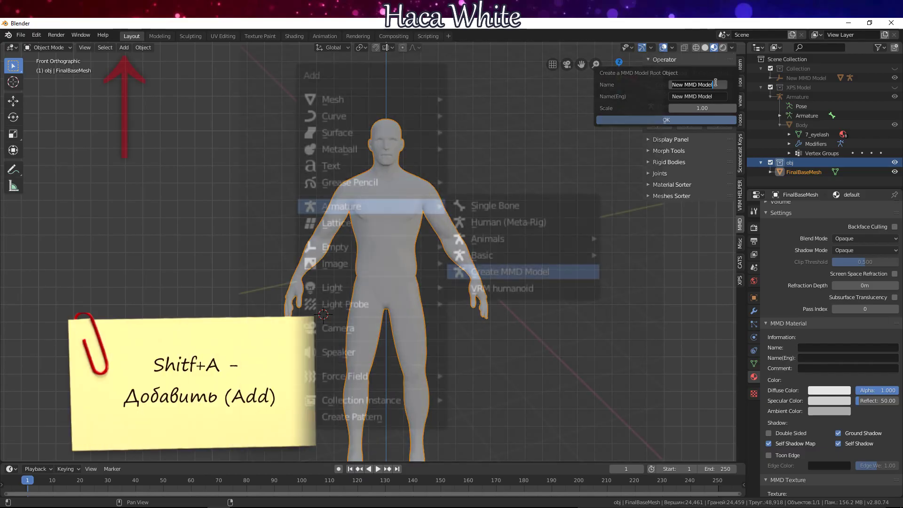
type("Chel")
key("Return")
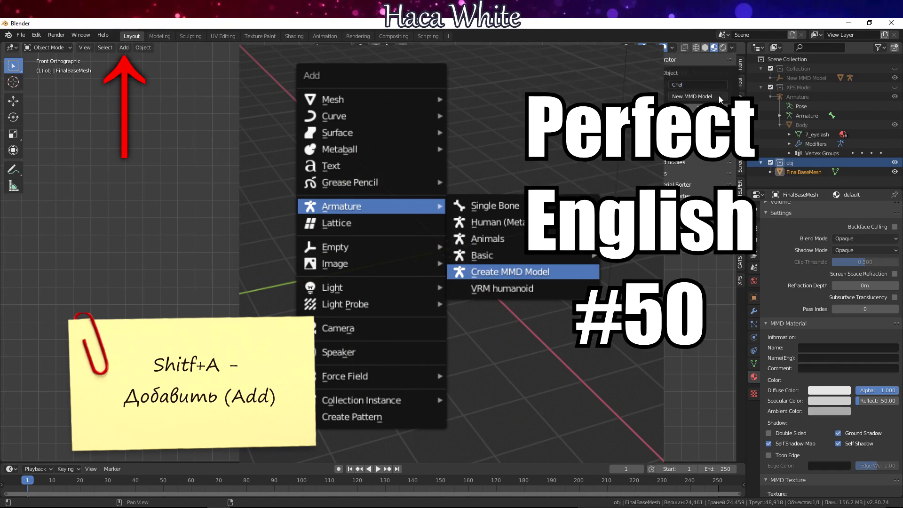
key("Escape")
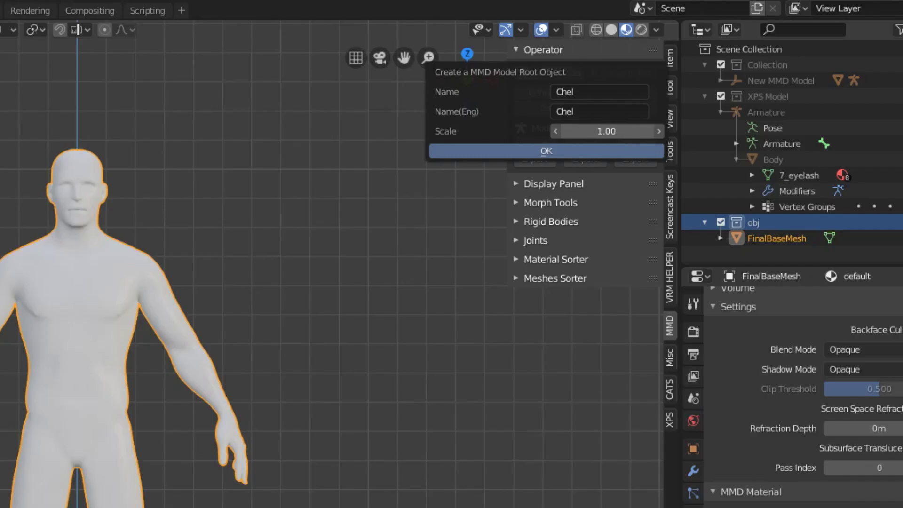
left_click(715, 106)
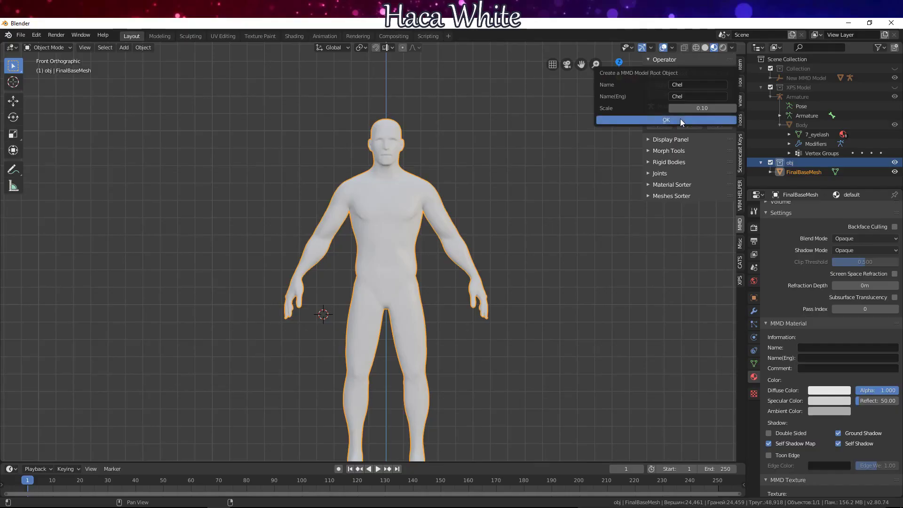
left_click(680, 120)
middle_click_drag(390, 400, 405, 258, "shift")
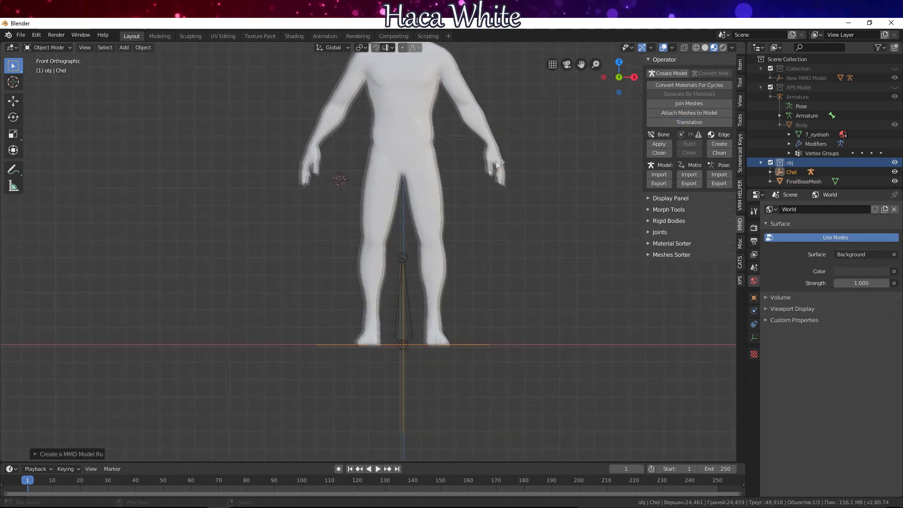
- Select FinalBaseMesh with Chel_arm active and parent the body to the armature
left_click(420, 199)
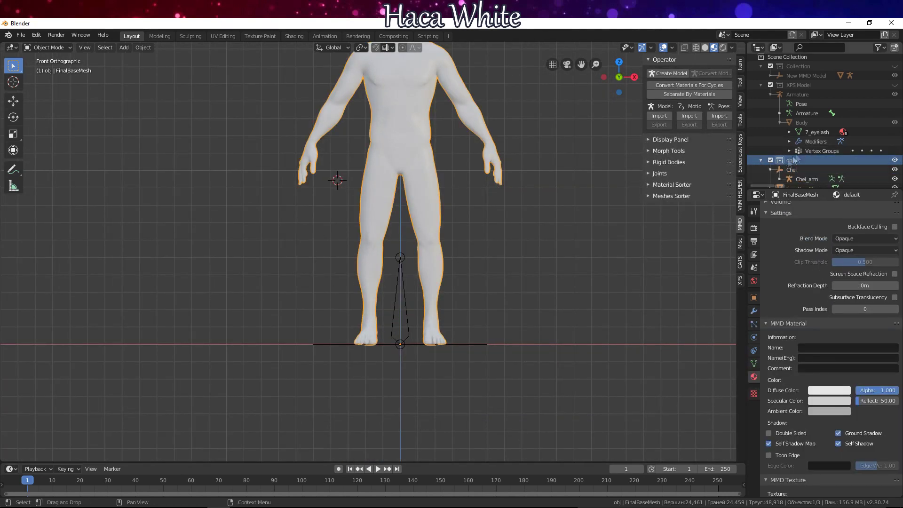
scroll(787, 164, "down", 1)
left_click_drag(800, 178, 804, 168)
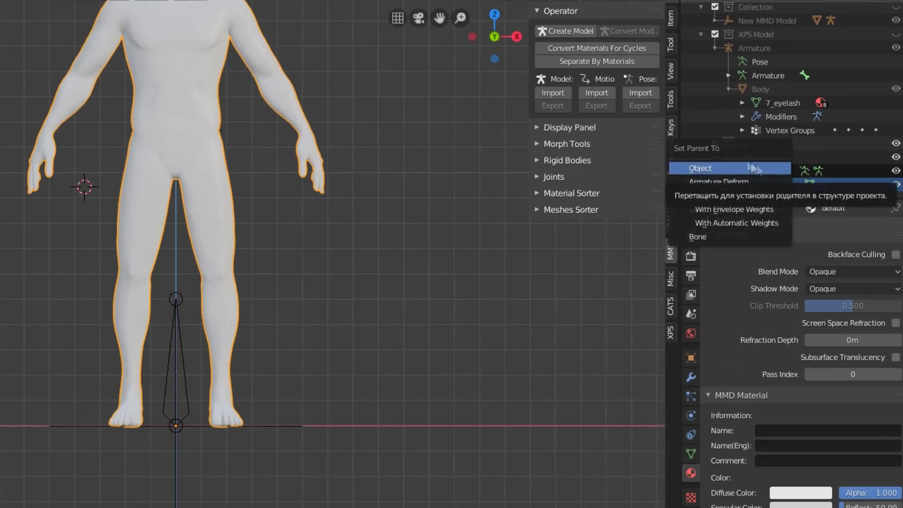
left_click(743, 209)
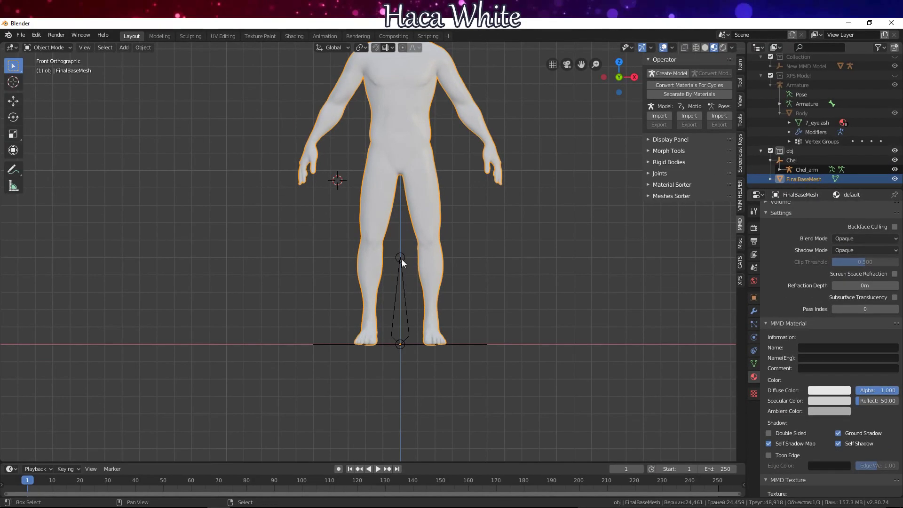
left_click(403, 262, "shift")
key("ctrl+p")
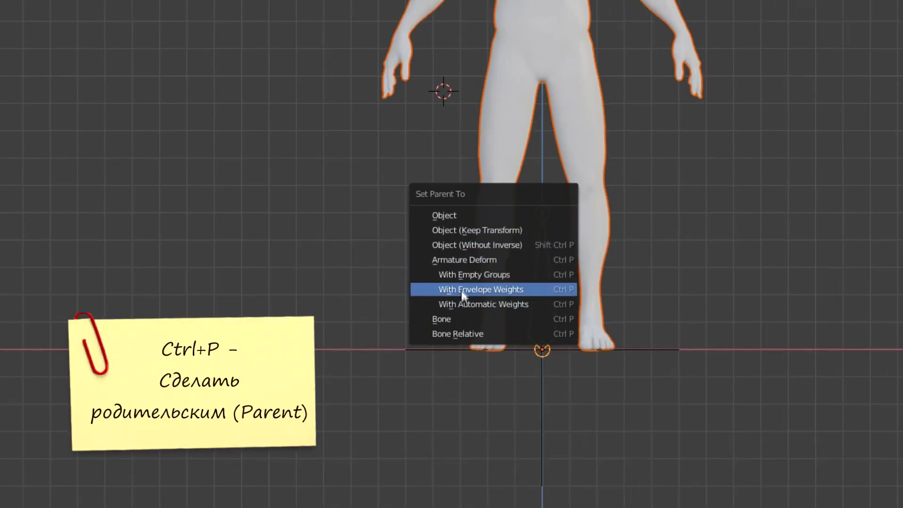
left_click(469, 289)
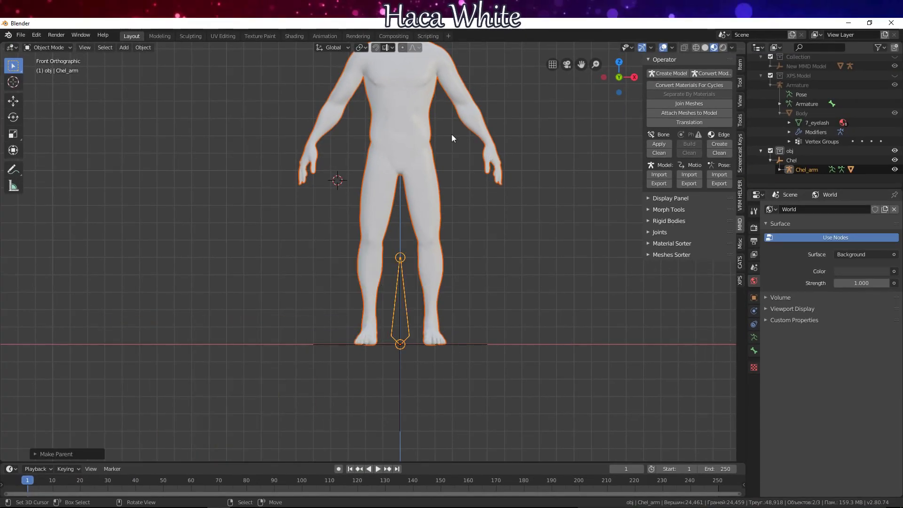
- Check FinalBaseMesh's modifiers, re-parent it to Chel_arm, and make the body active
left_click(481, 160)
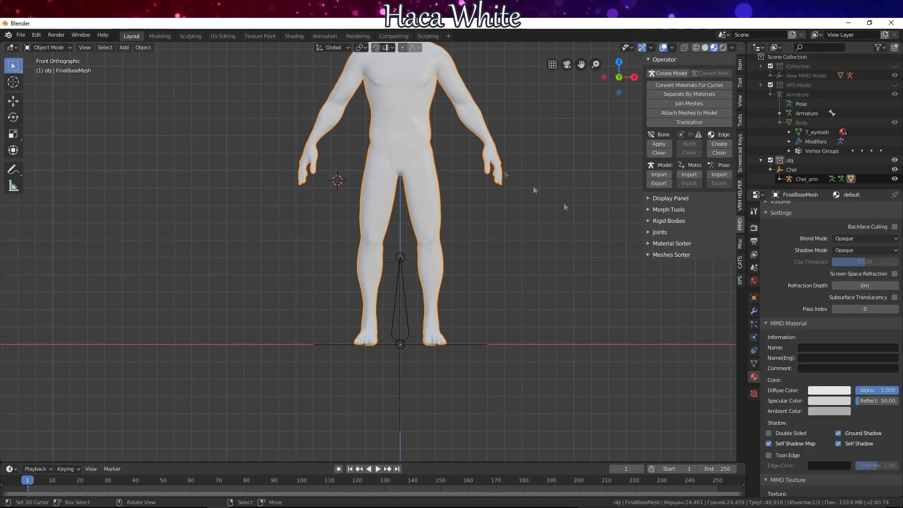
left_click(754, 311)
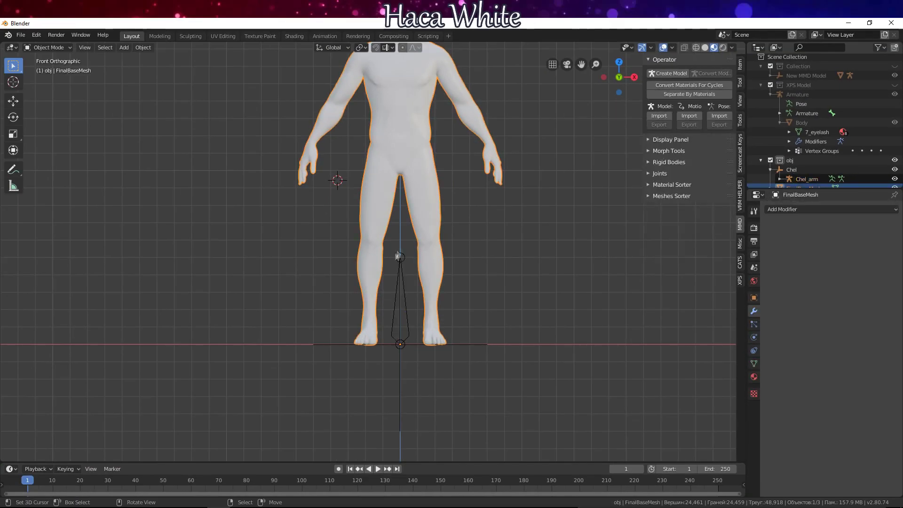
left_click(400, 260)
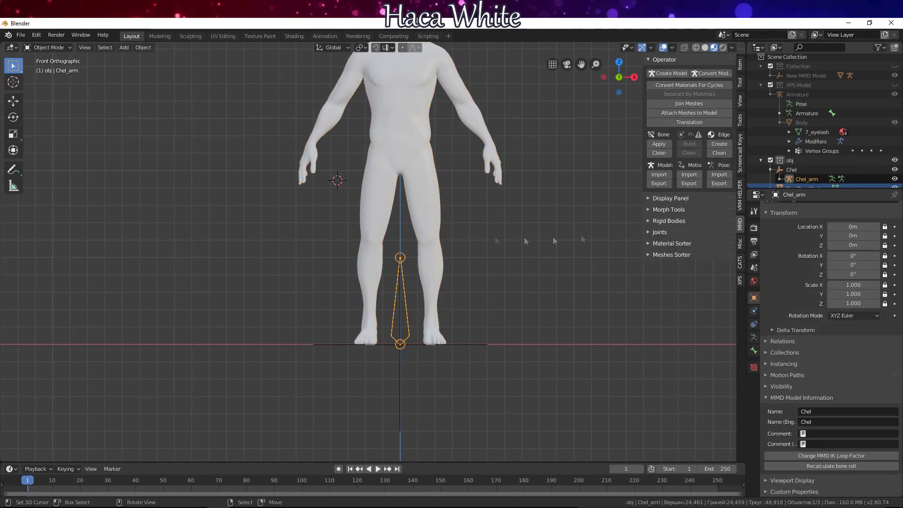
left_click(401, 256, "shift")
key("ctrl+p")
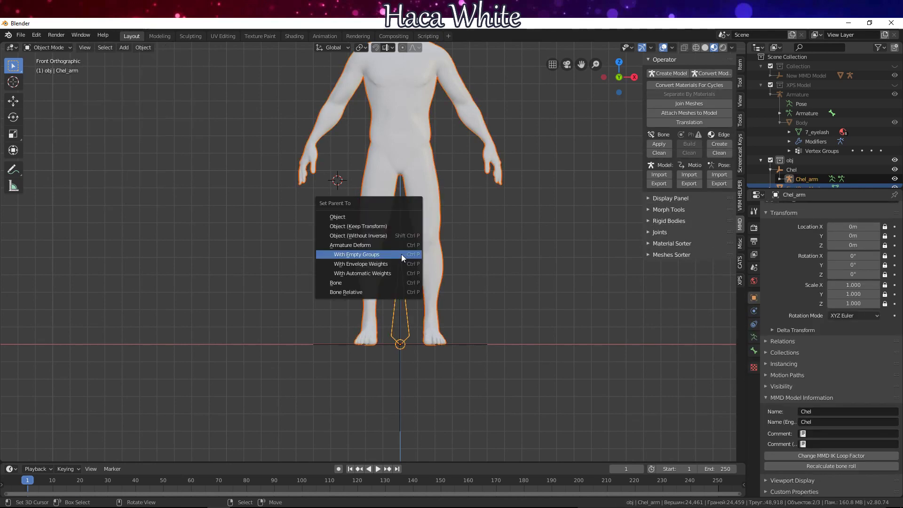
left_click(345, 217)
left_click(410, 199)
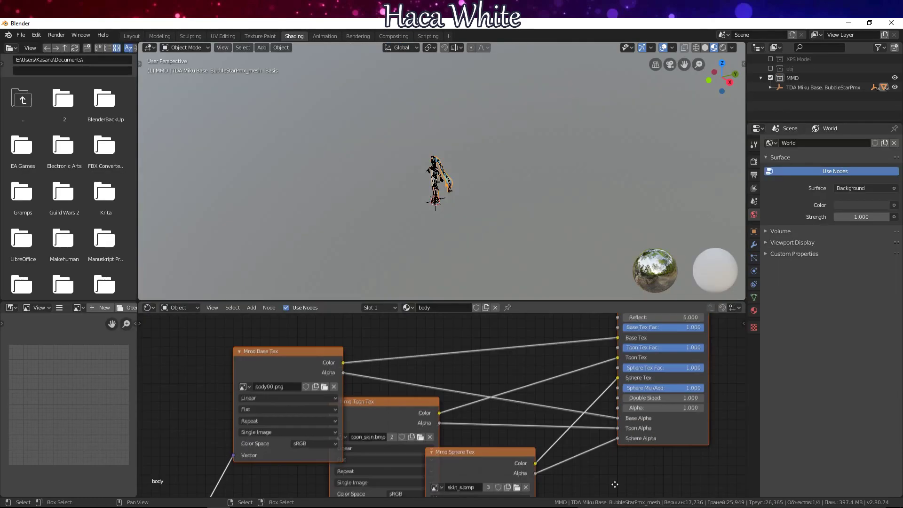
- Frame Miku front-on and close up, then switch to the Layout workspace
scroll(480, 470, "down", 2)
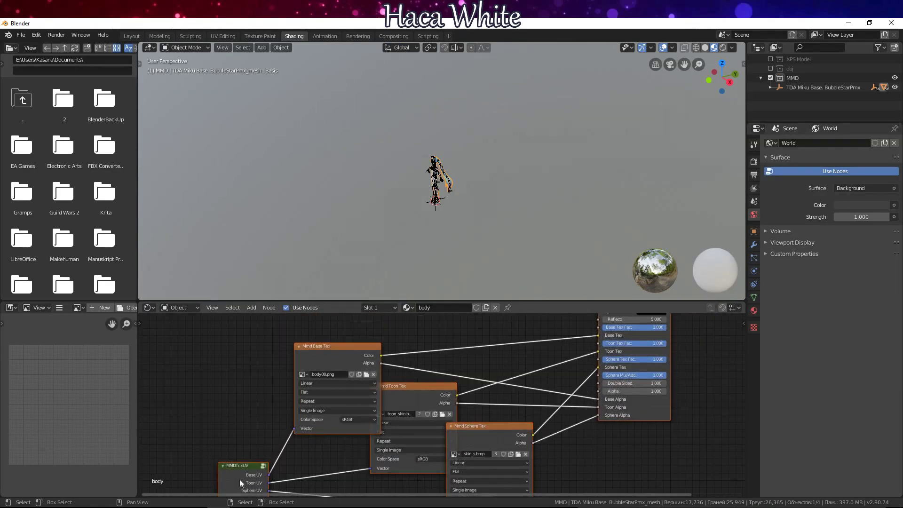
mouse_move(499, 155)
middle_mouse_down()
mouse_move(512, 146)
mouse_move(193, 61)
middle_mouse_up()
scroll(512, 146, "up", 3)
scroll(498, 135, "up", 2)
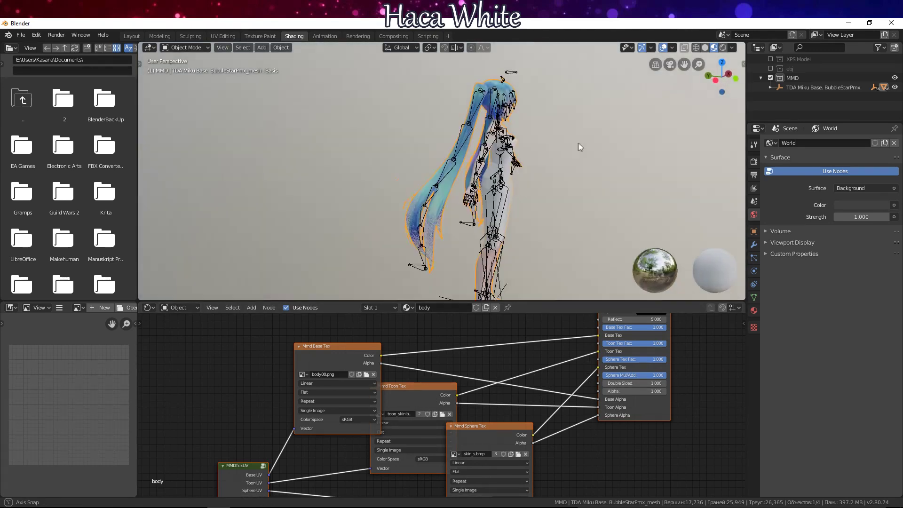
left_click(137, 37)
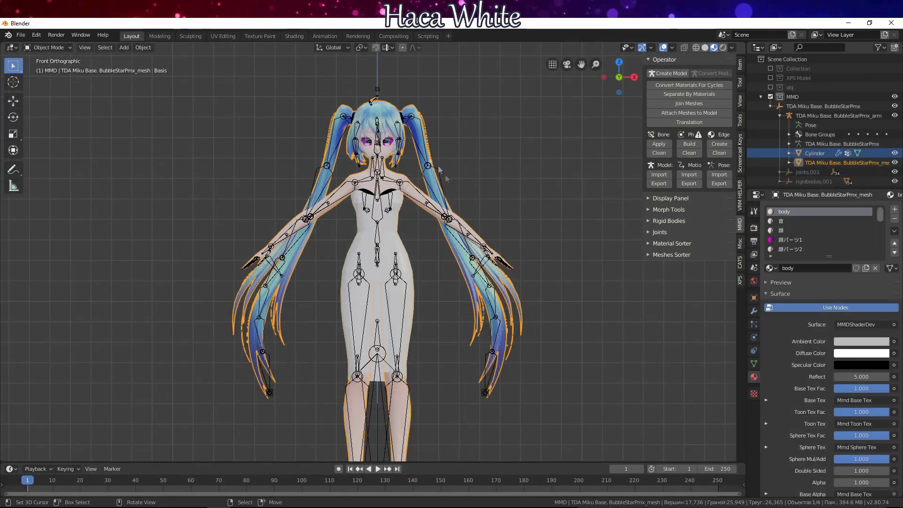
- Give the Cylinder a new material 'Dress' with a red diffuse colour
left_click(399, 250)
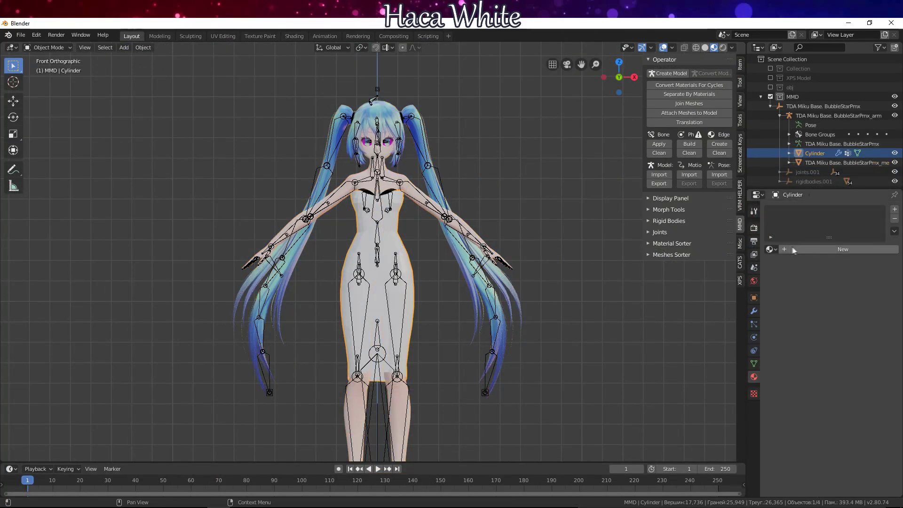
left_click(843, 251)
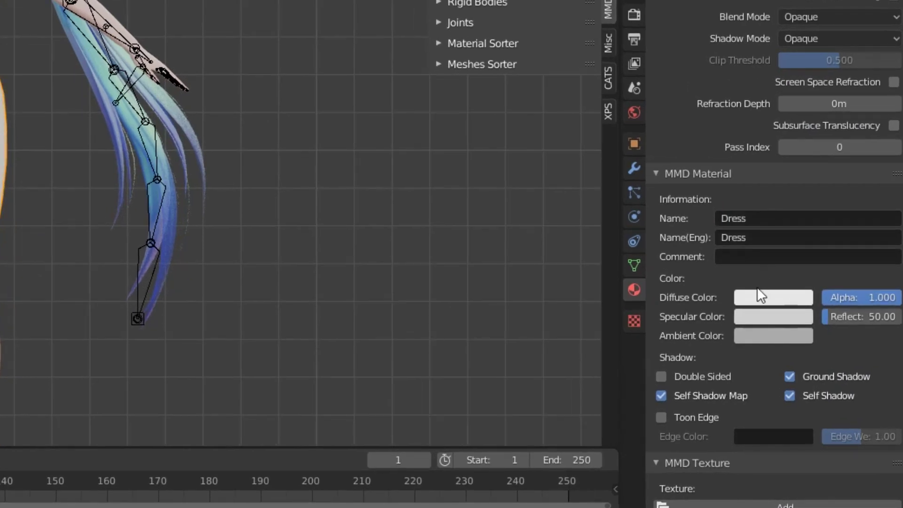
left_click(820, 367)
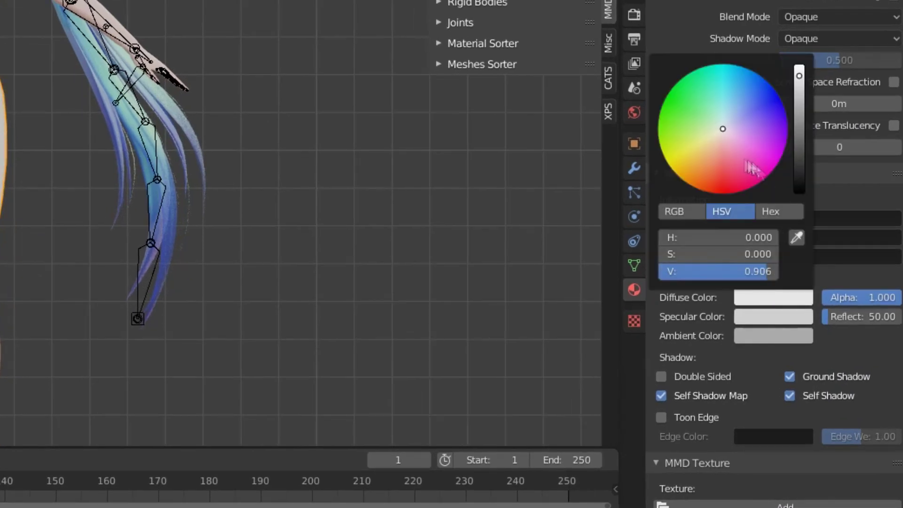
left_click(788, 398)
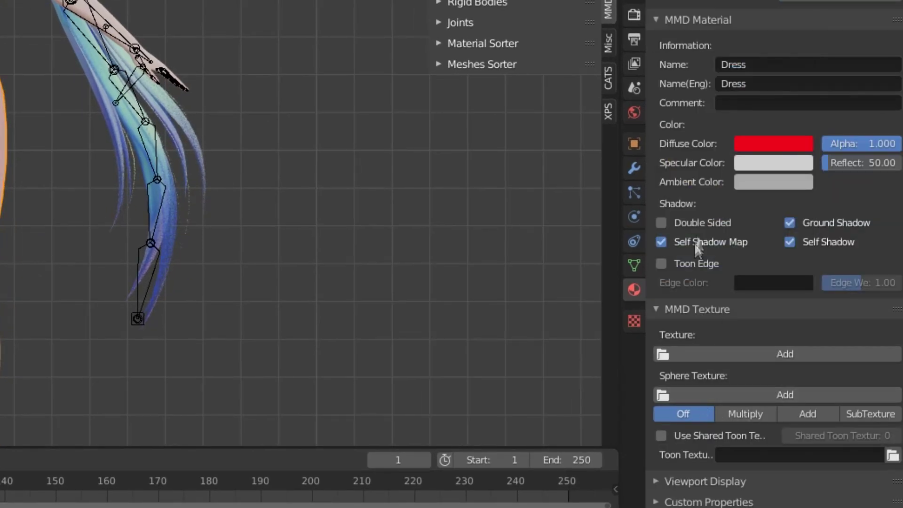
- Set the Dress ambient colour to black and lower the specular value to 0.155
left_click(764, 182)
mouse_move(772, 156)
left_mouse_down()
mouse_move(734, 157)
mouse_move(734, 136)
left_mouse_up()
left_click(762, 167)
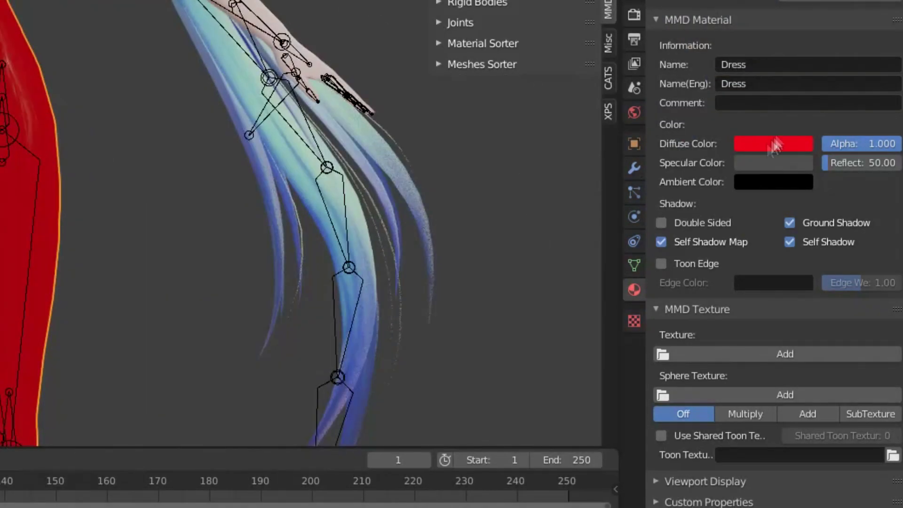
left_click(774, 160)
left_click_drag(762, 141, 739, 141)
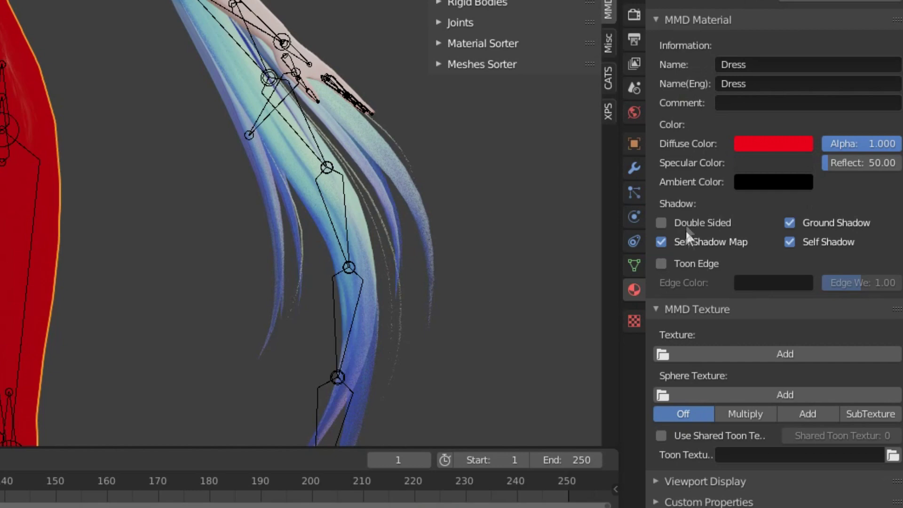
scroll(73, 105, "down", 5)
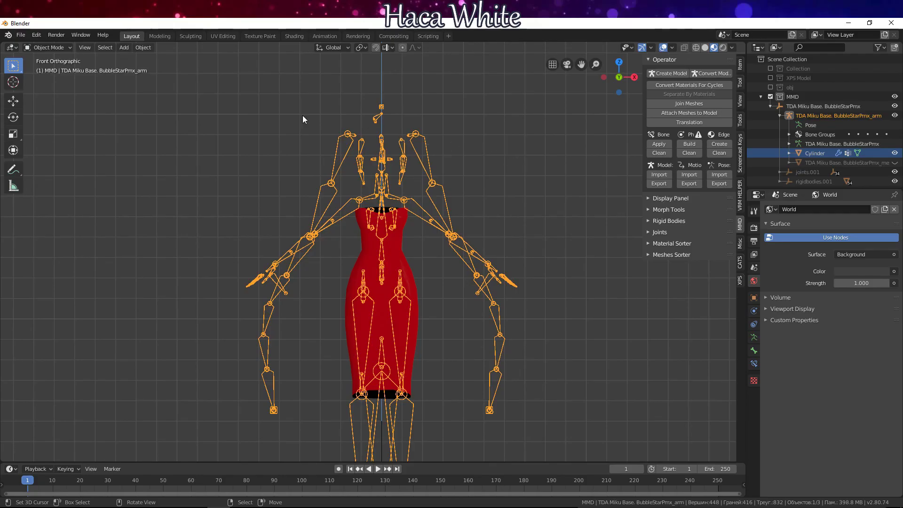
- Export the dressed model as MikuMikuDance PMX file Dressj.pmx
left_click(19, 38)
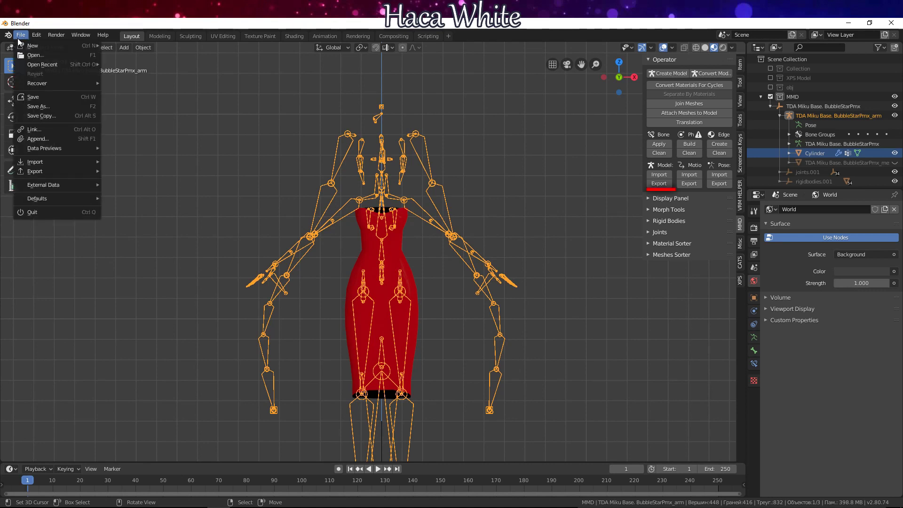
mouse_move(35, 171)
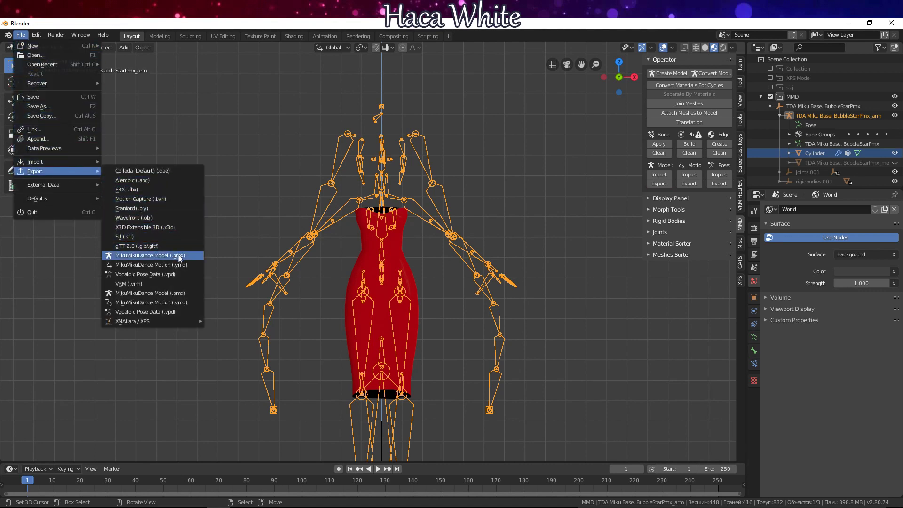
left_click(170, 292)
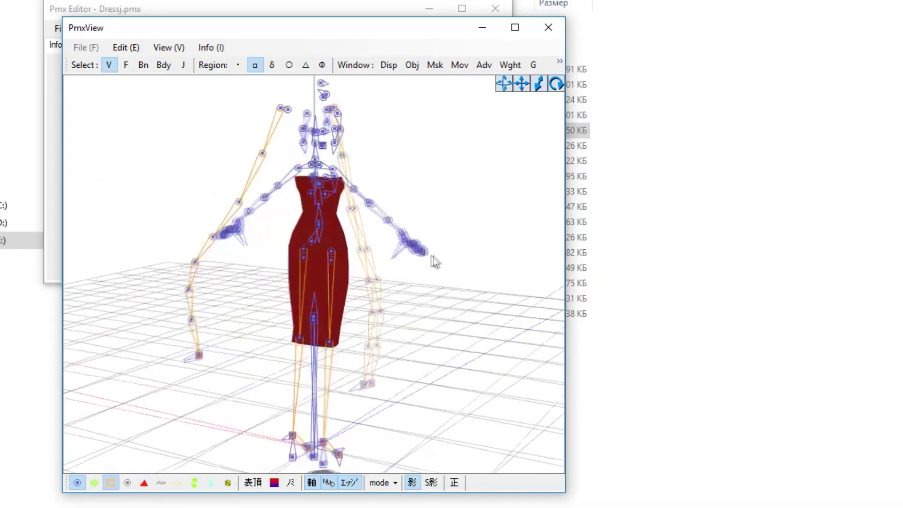
mouse_move(434, 258)
right_mouse_down()
mouse_move(327, 272)
mouse_move(119, 491)
right_mouse_up()
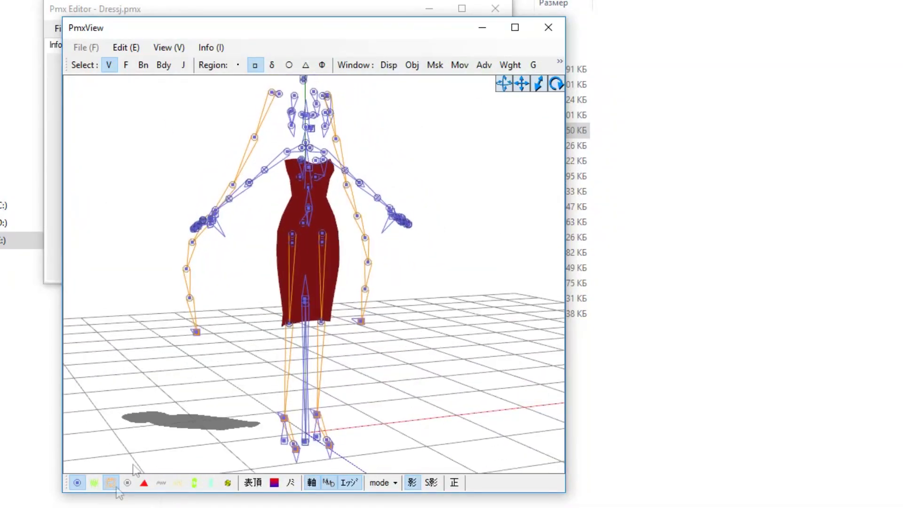
- Hide the bones in the PMX Editor preview to inspect the red cylinder dress
left_click(80, 486)
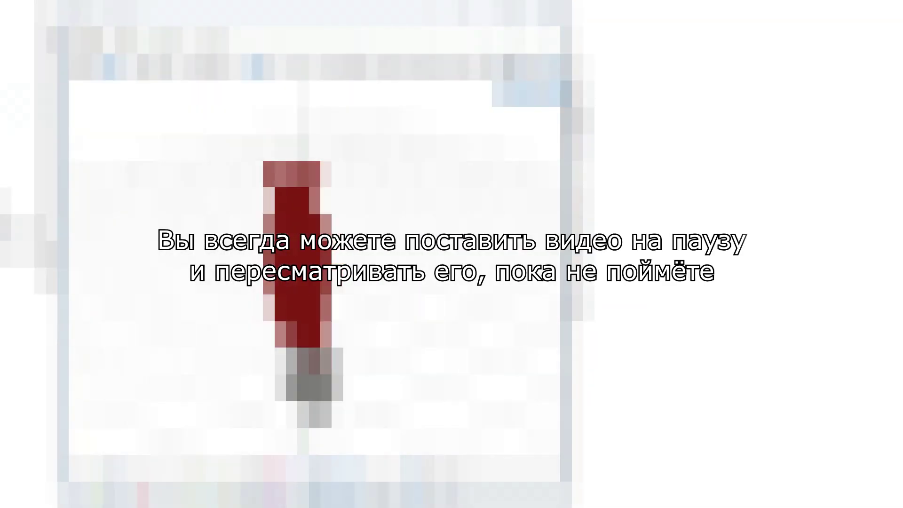